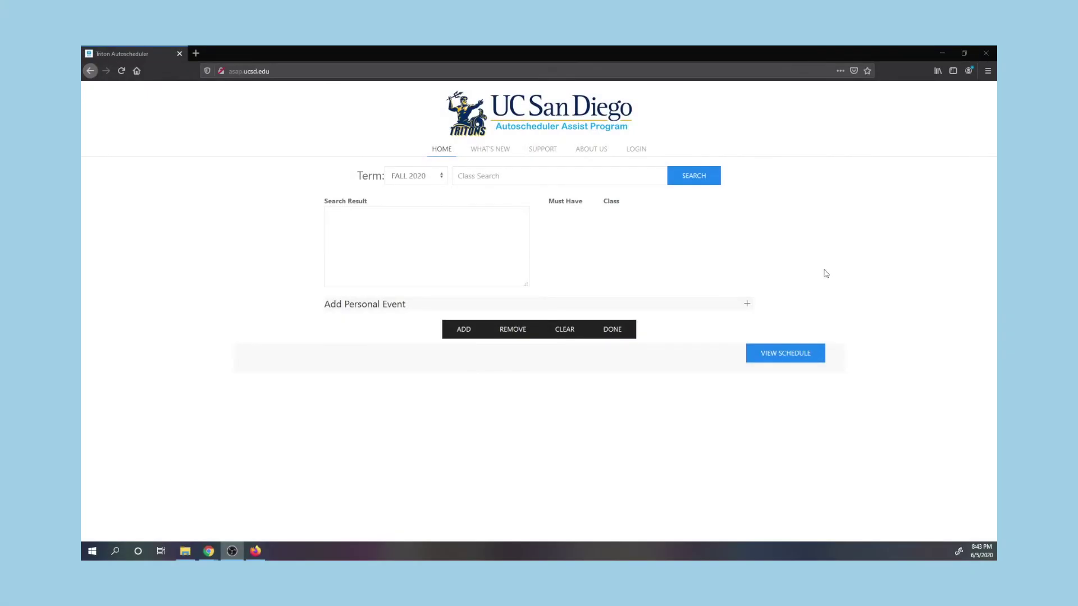
Step: Search the Fall 2020 classes for CSE and add CSE 8A to the class list
click(536, 177)
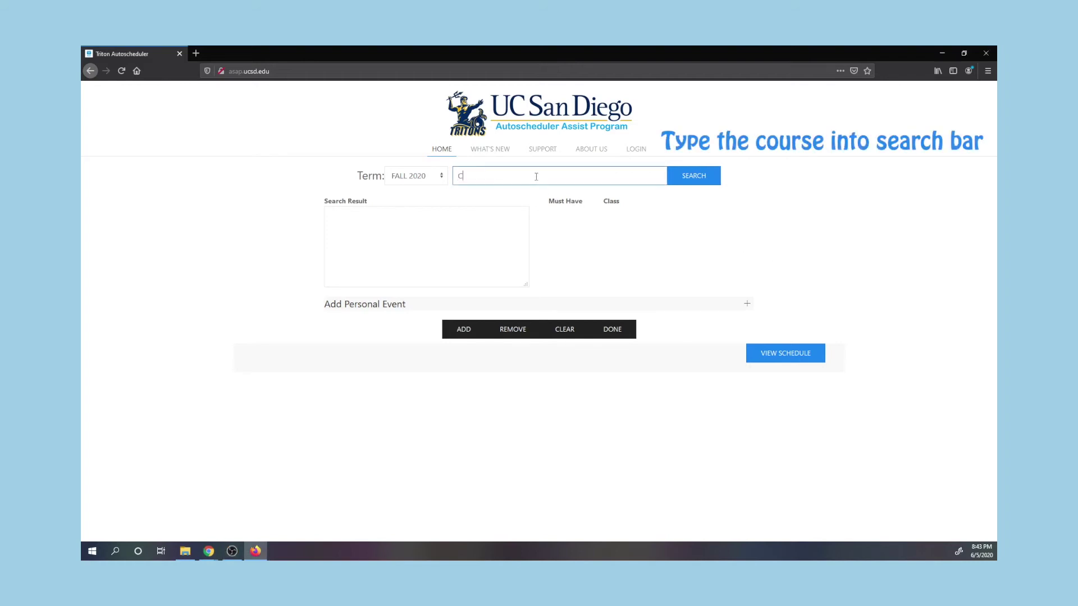
text(CSE 8A)
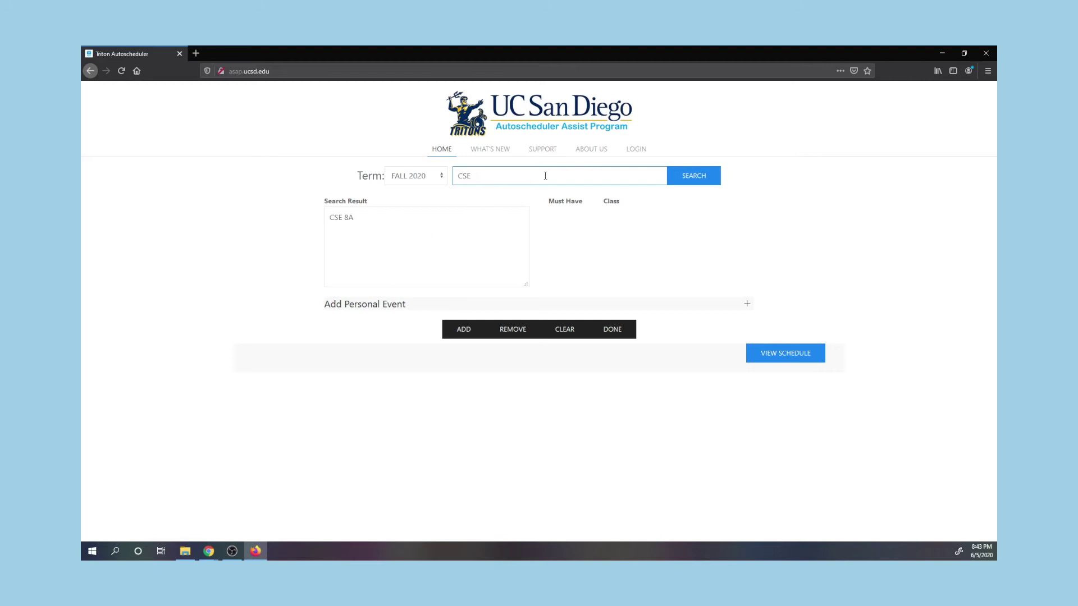
click(698, 175)
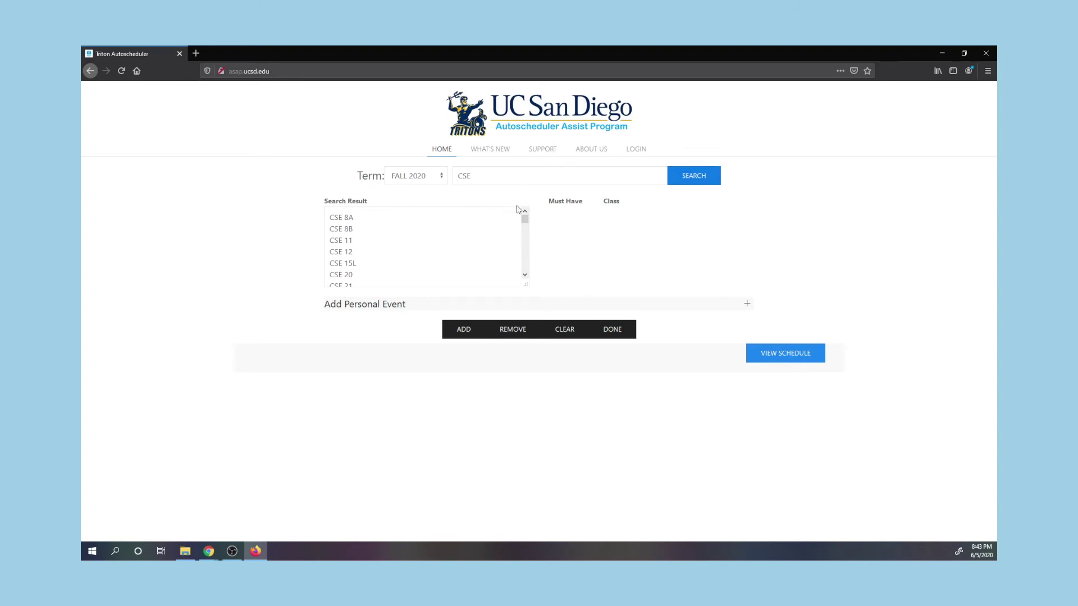
click(349, 218)
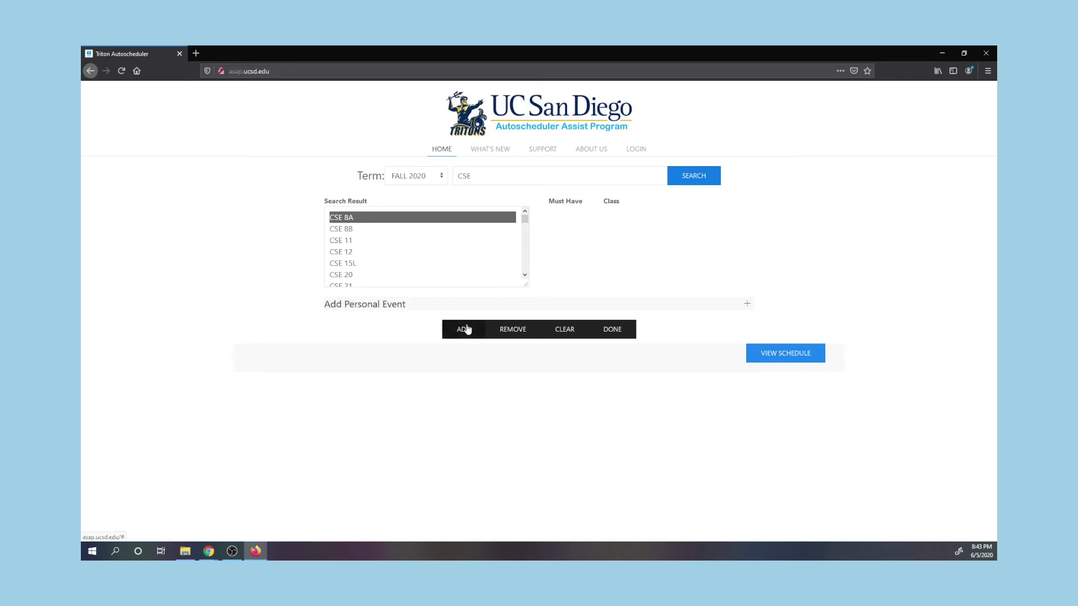
click(464, 330)
Step: Add CSE 12 and CSE 15L to the class list
click(360, 239)
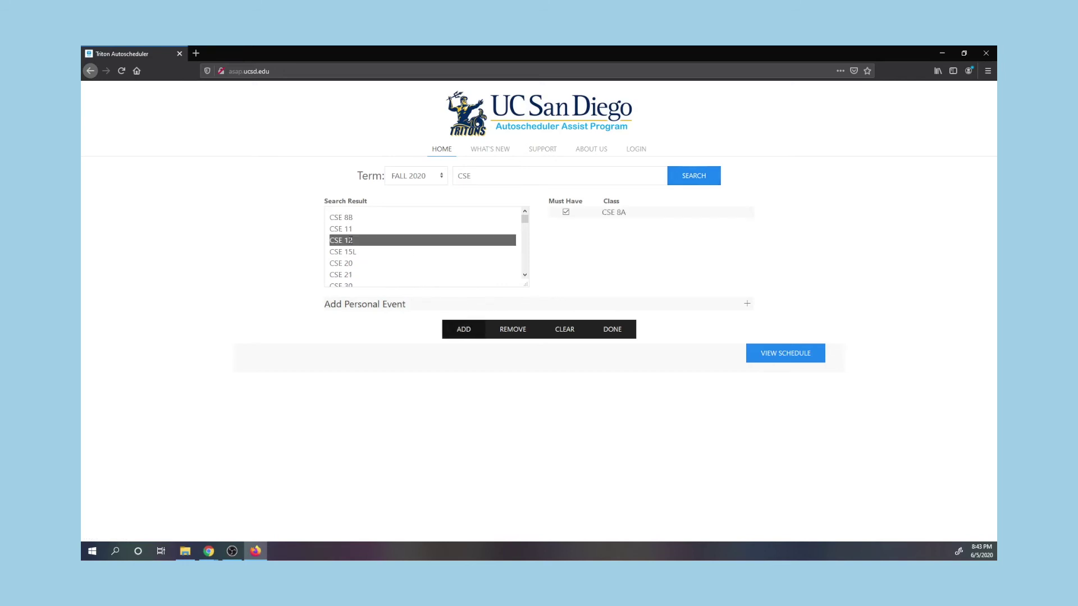
click(455, 327)
click(350, 240)
click(450, 330)
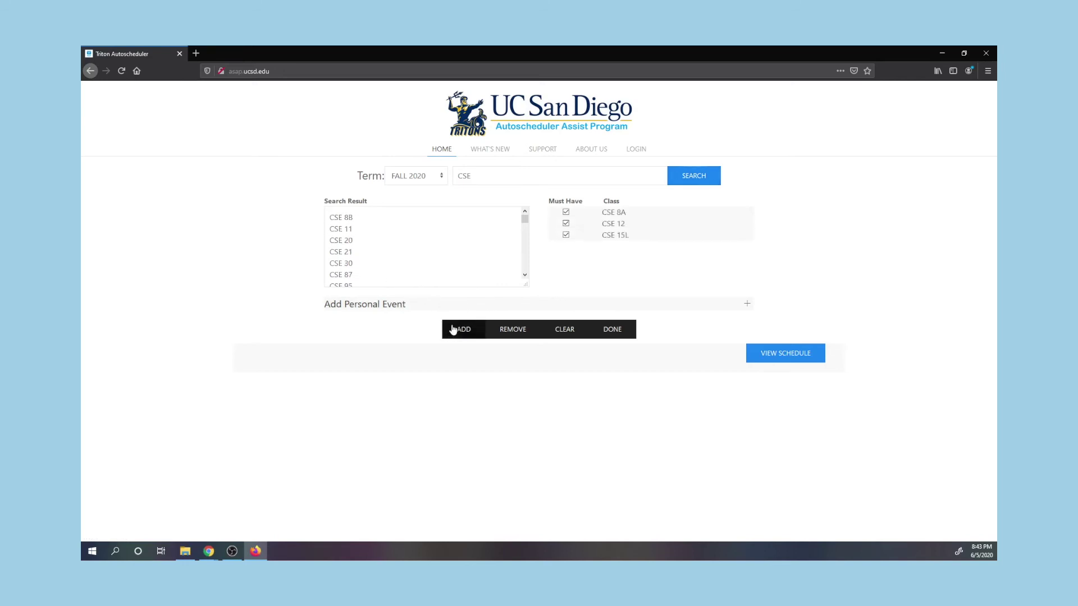
Step: Add CSE 151A to the class list and unmark it as a must-have class
scroll(441, 251, down, 5)
scroll(376, 258, down, 2)
click(364, 264)
click(456, 329)
scroll(430, 257, down, 2)
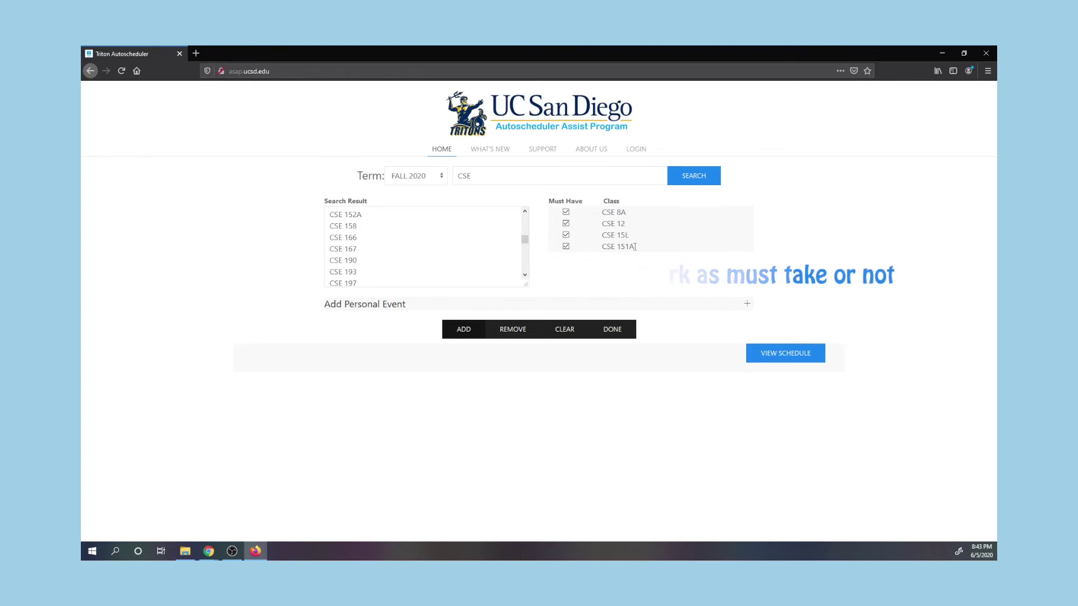
click(566, 247)
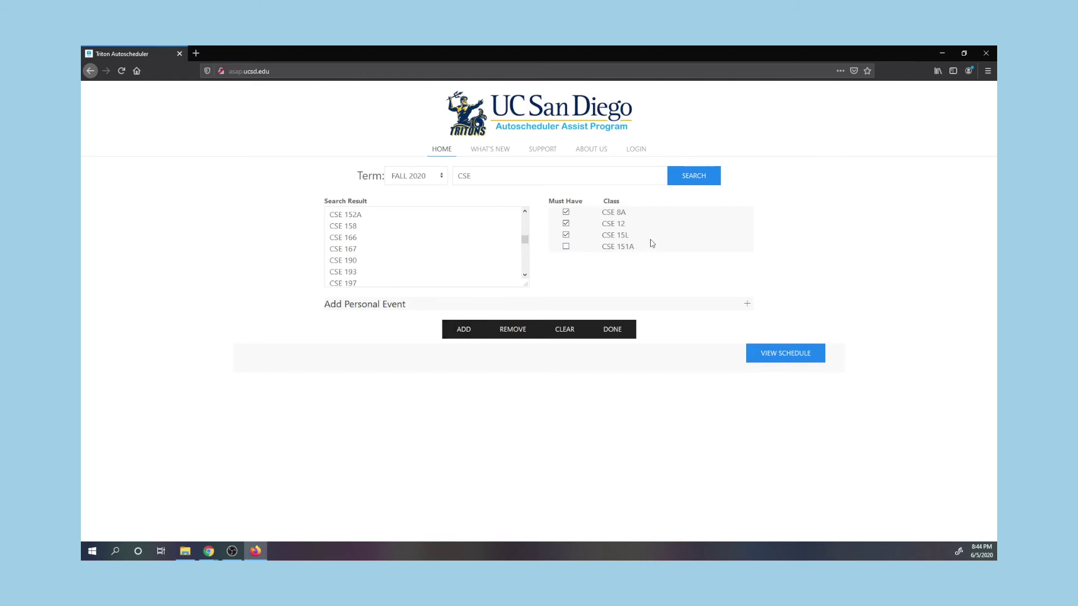
Step: Generate a schedule with no preferences and waitlisted courses included, and look through the resulting week
click(615, 330)
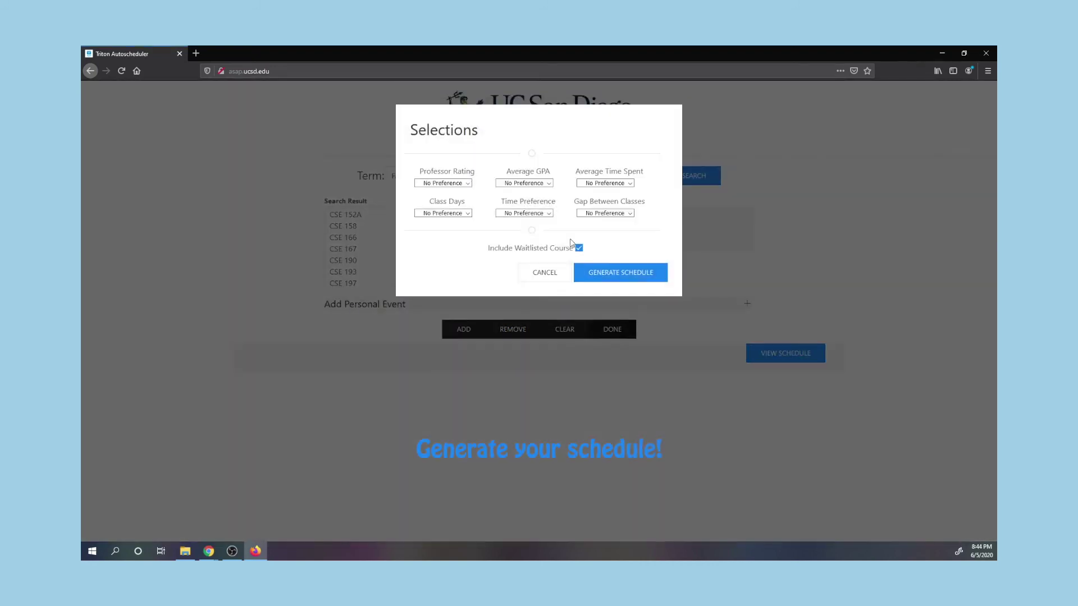
click(621, 273)
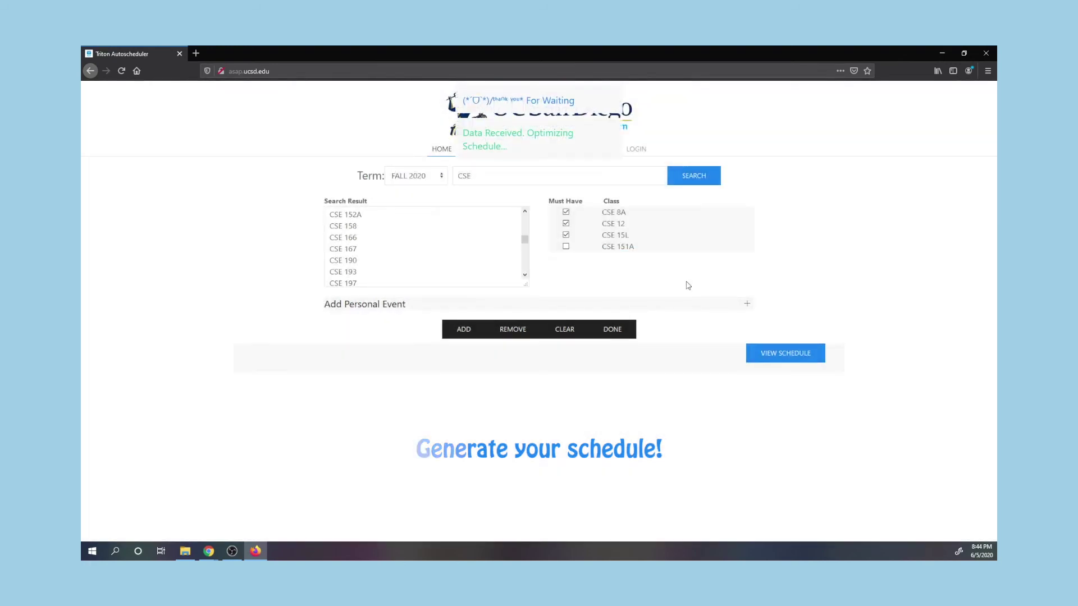
scroll(724, 289, down, 3)
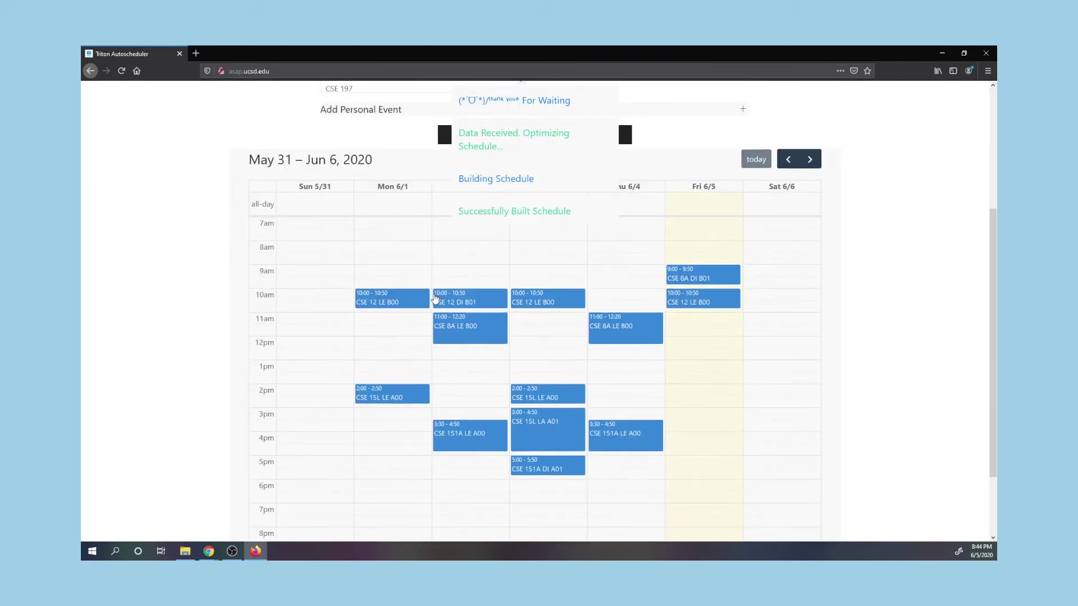
scroll(431, 293, down, 2)
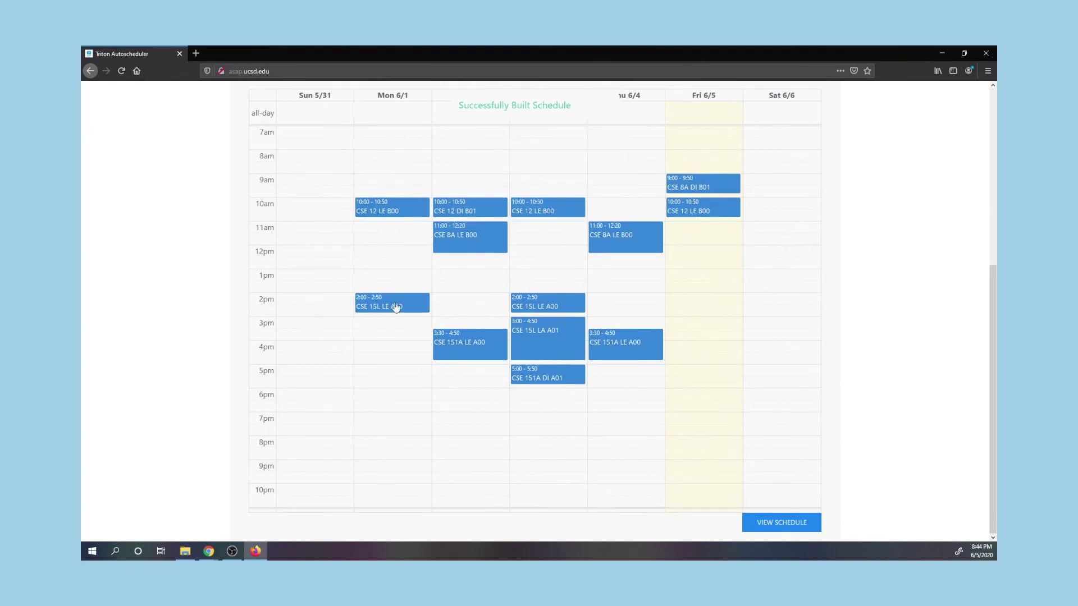
scroll(673, 339, up, 1)
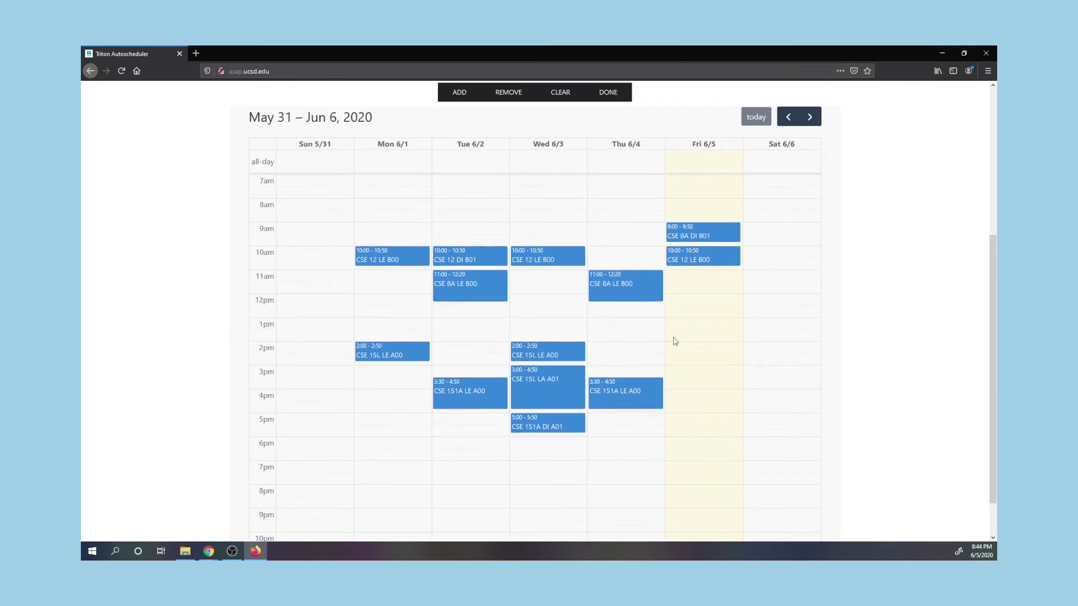
scroll(645, 326, up, 1)
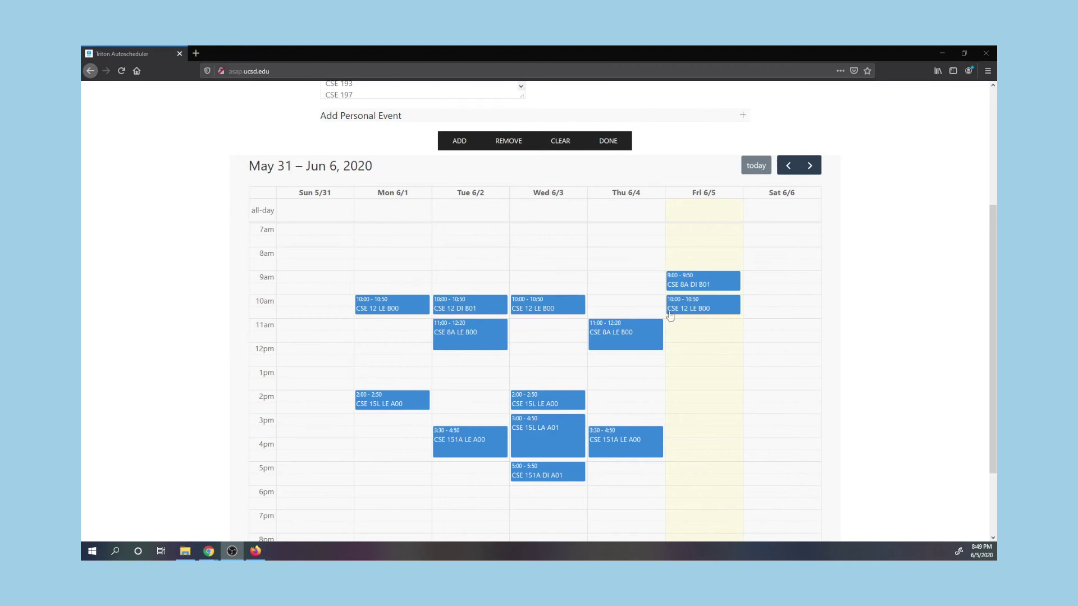
Step: Regenerate the schedule with the time preference set to Late and look through the calendar
scroll(670, 315, up, 3)
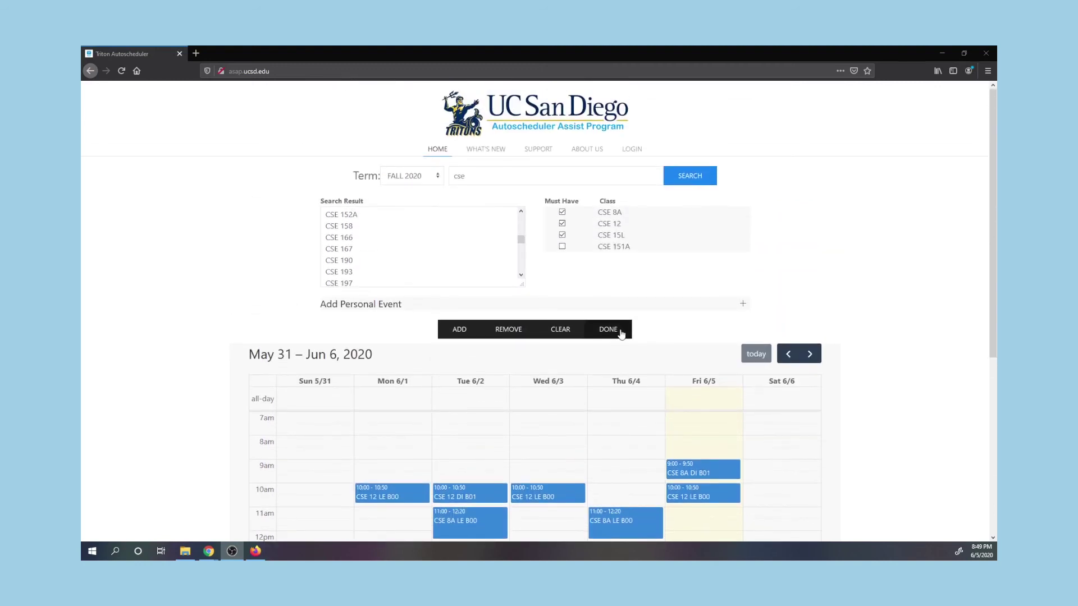
click(620, 332)
click(549, 215)
click(530, 250)
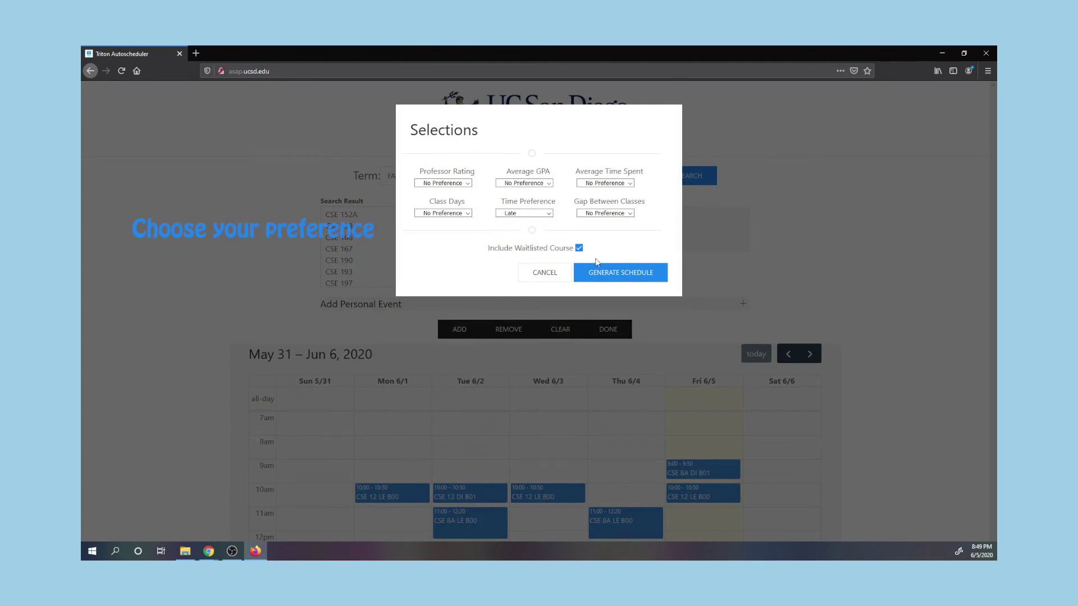
click(642, 272)
scroll(673, 349, down, 3)
scroll(617, 337, down, 3)
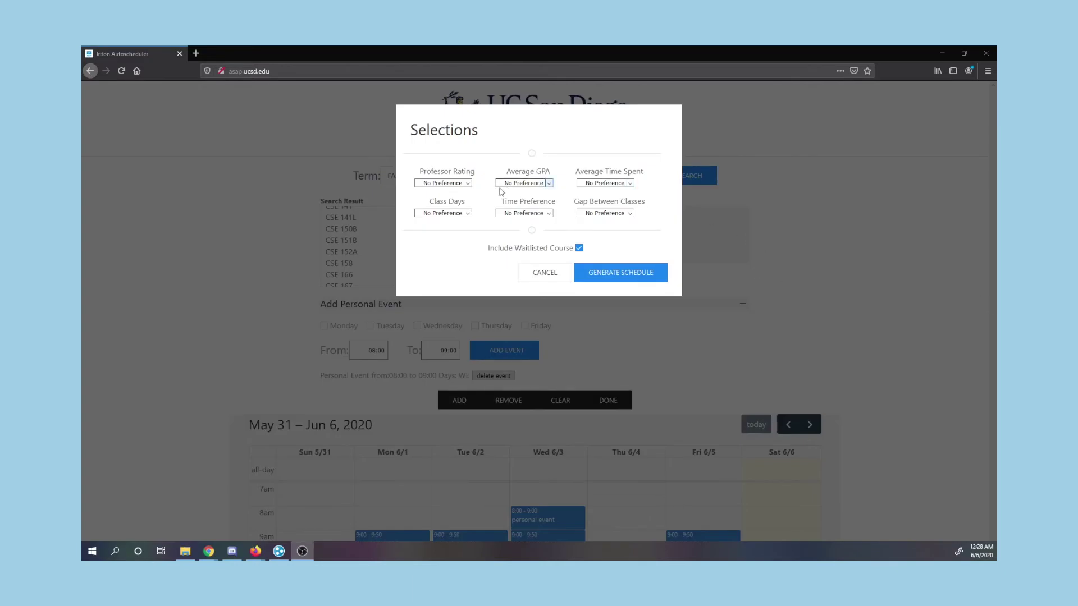
Step: Examine the available options for professor rating, average GPA, average time spent, class days, time preference and gap between classes
click(466, 185)
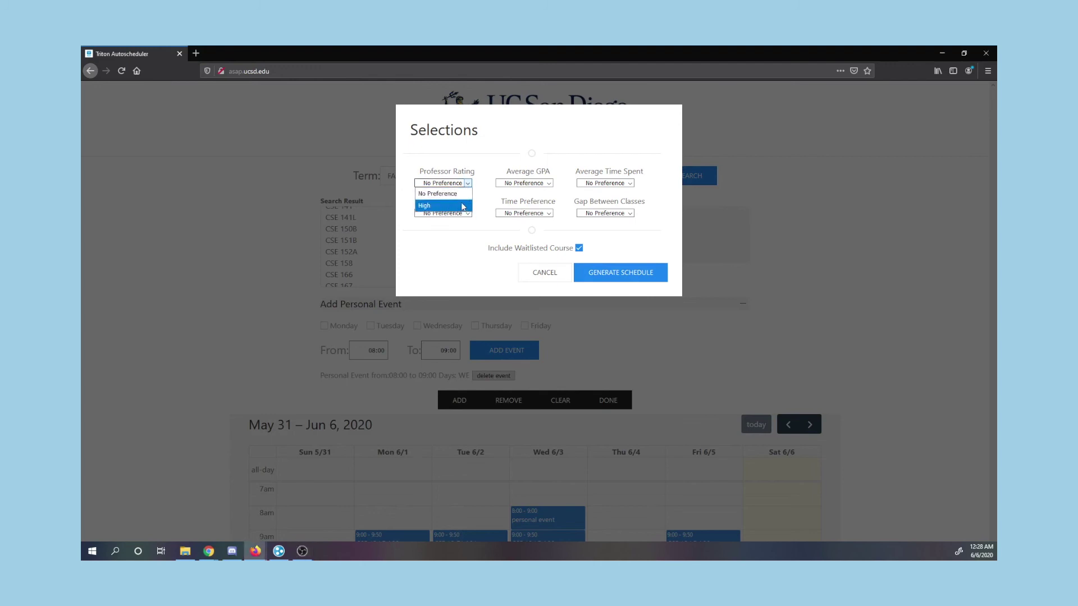
click(449, 193)
click(549, 184)
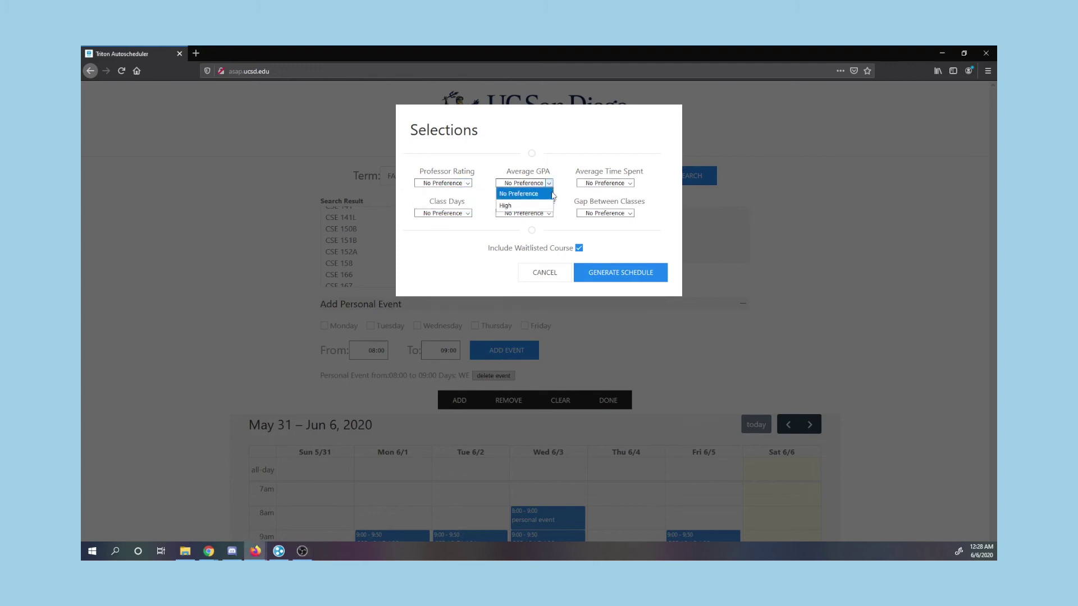
click(549, 184)
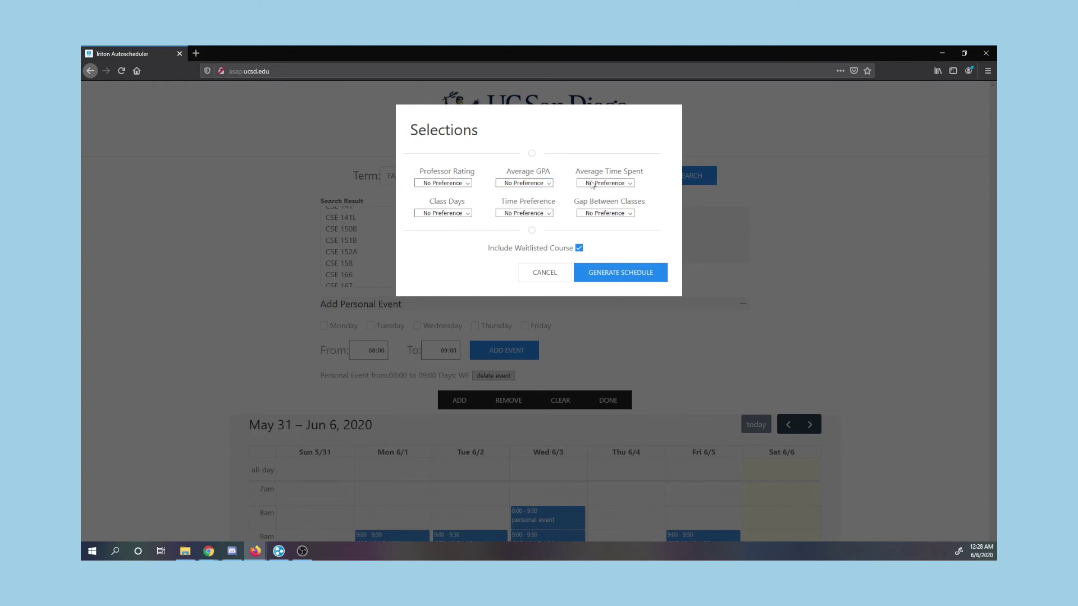
click(630, 184)
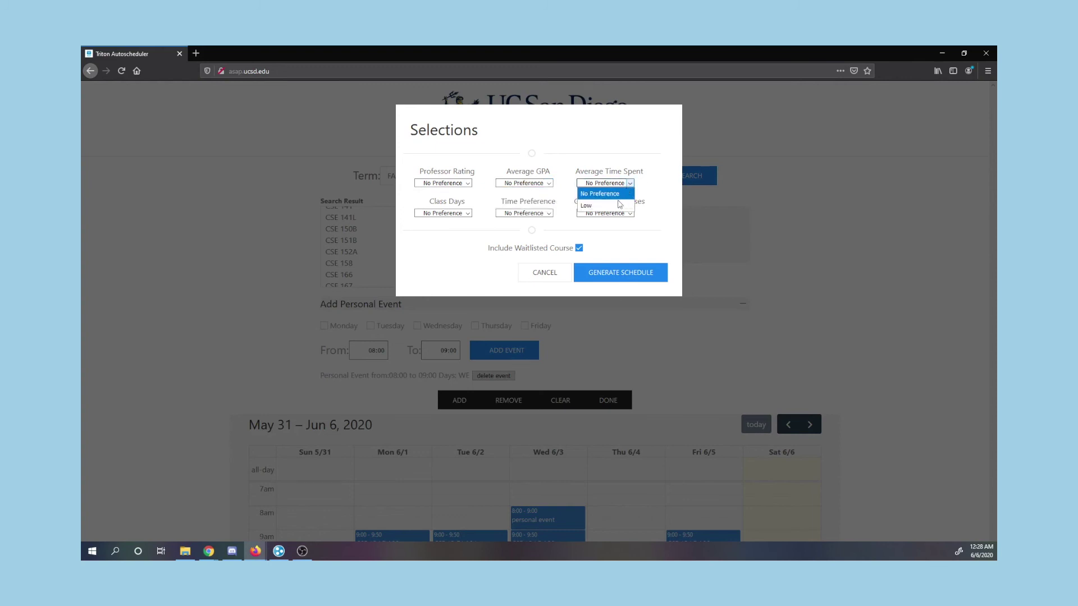
click(629, 186)
click(466, 213)
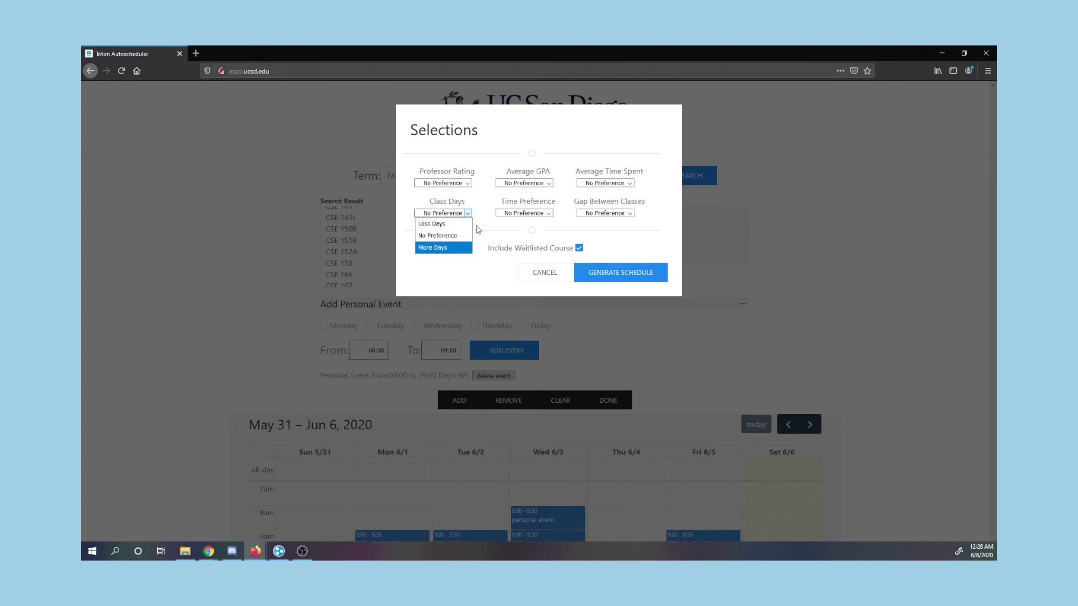
click(471, 214)
click(549, 213)
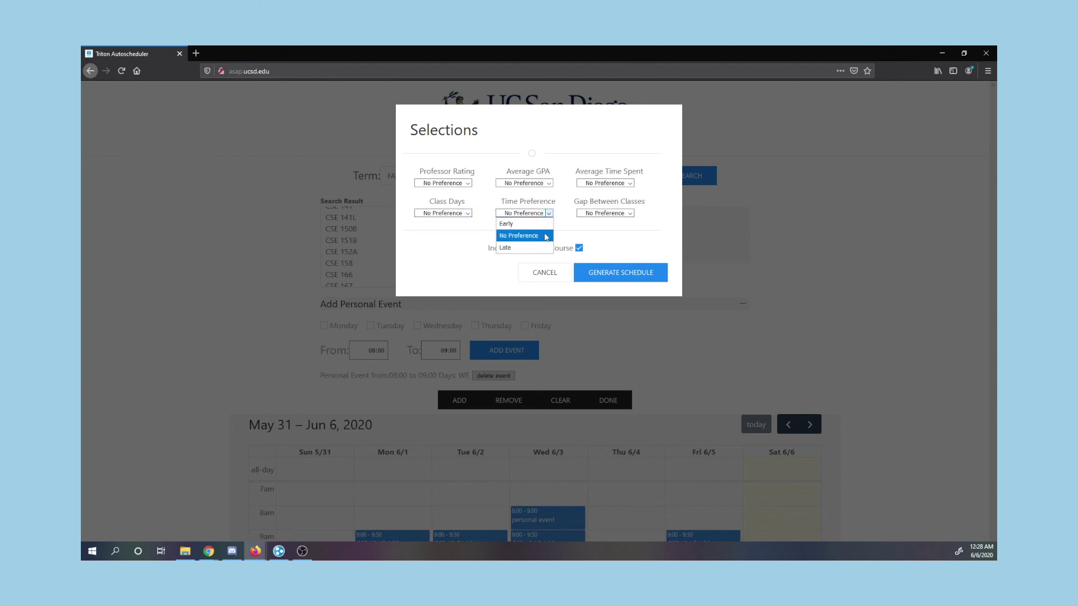
click(544, 236)
click(629, 213)
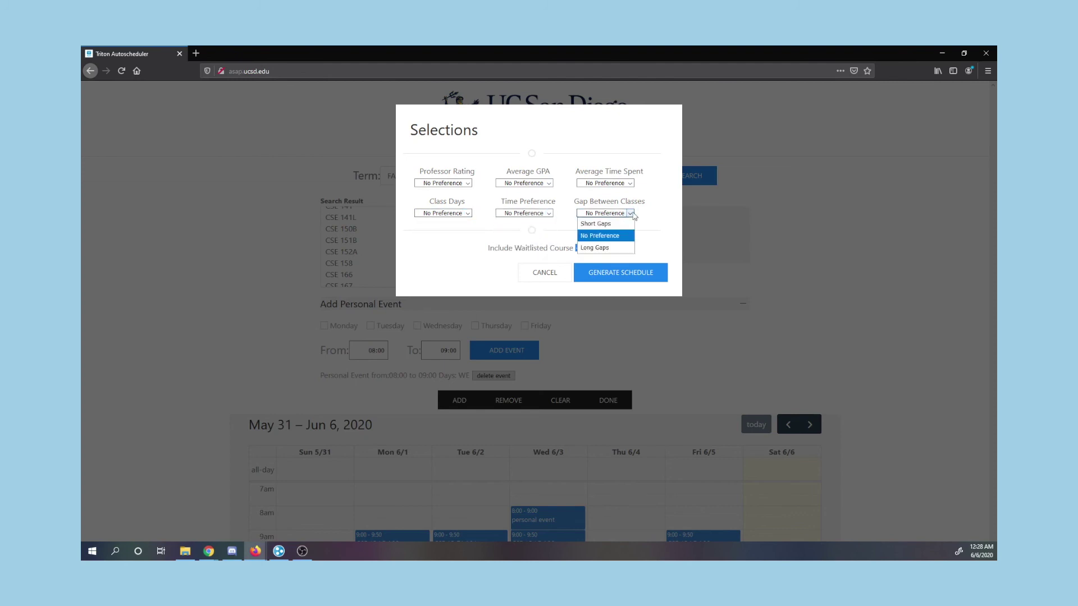
key(Up)
click(648, 217)
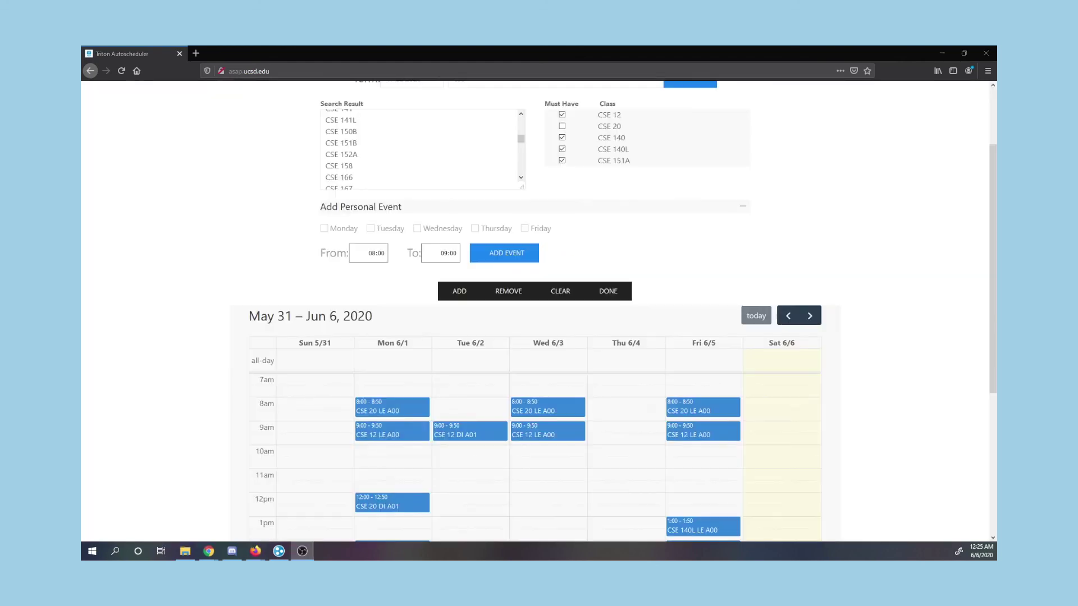
Step: Review the must-have marks in the class list against the classes placed in the weekly calendar
scroll(878, 422, up, 2)
scroll(423, 337, down, 5)
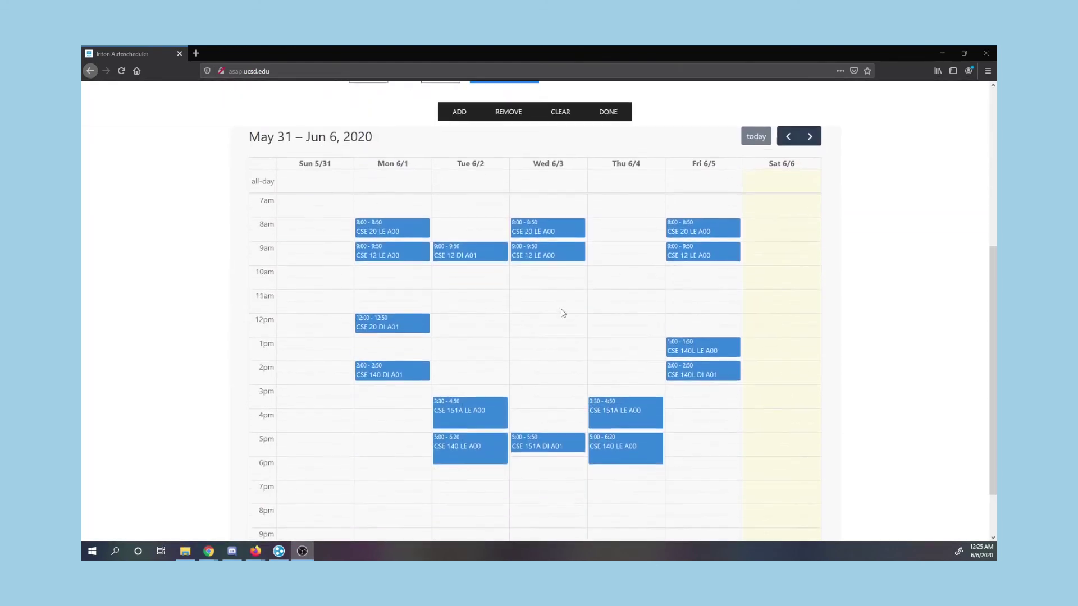
scroll(667, 392, up, 5)
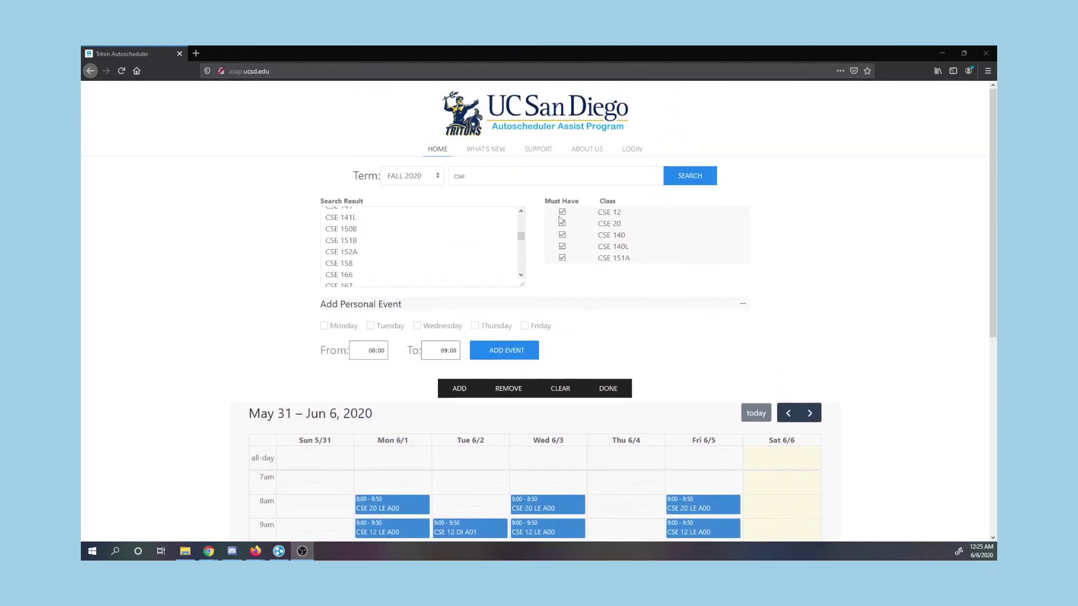
scroll(632, 281, down, 3)
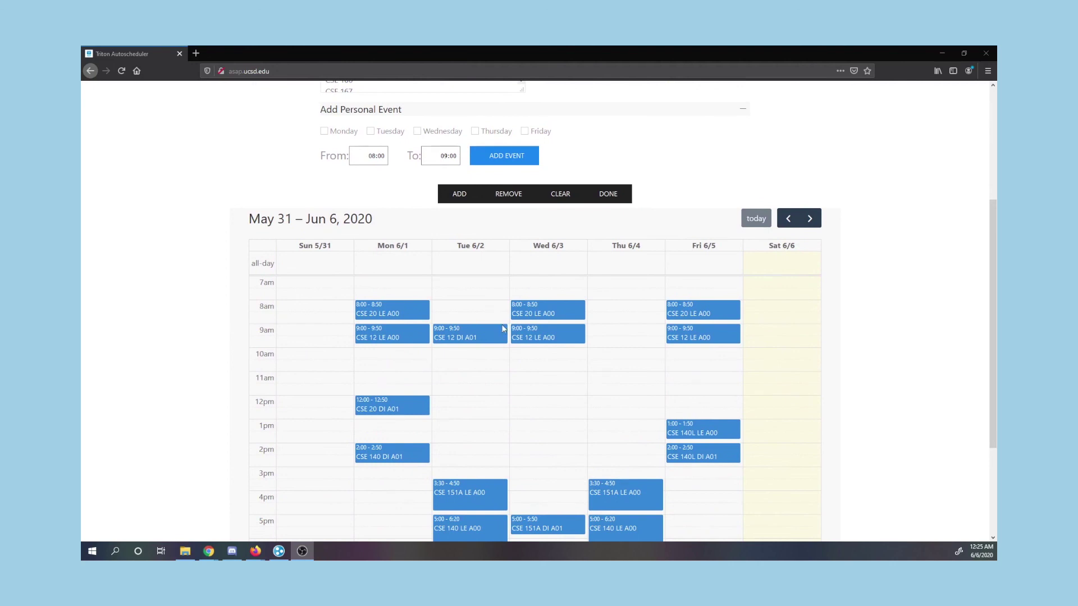
scroll(584, 301, up, 1)
scroll(583, 301, up, 2)
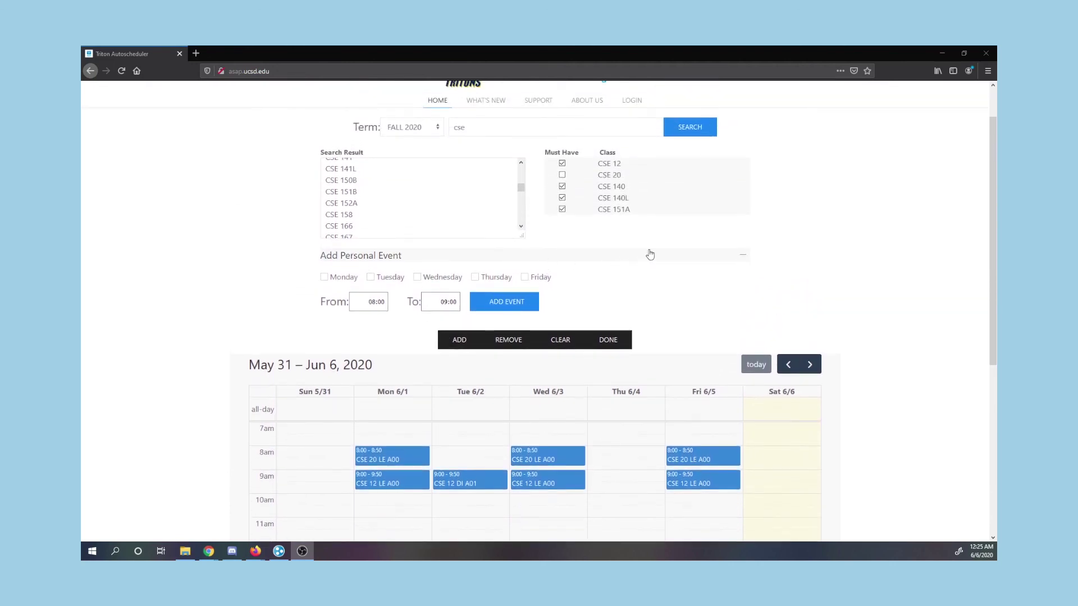
Step: Add a personal event on Wednesday from 08:00 to 09:00
click(657, 254)
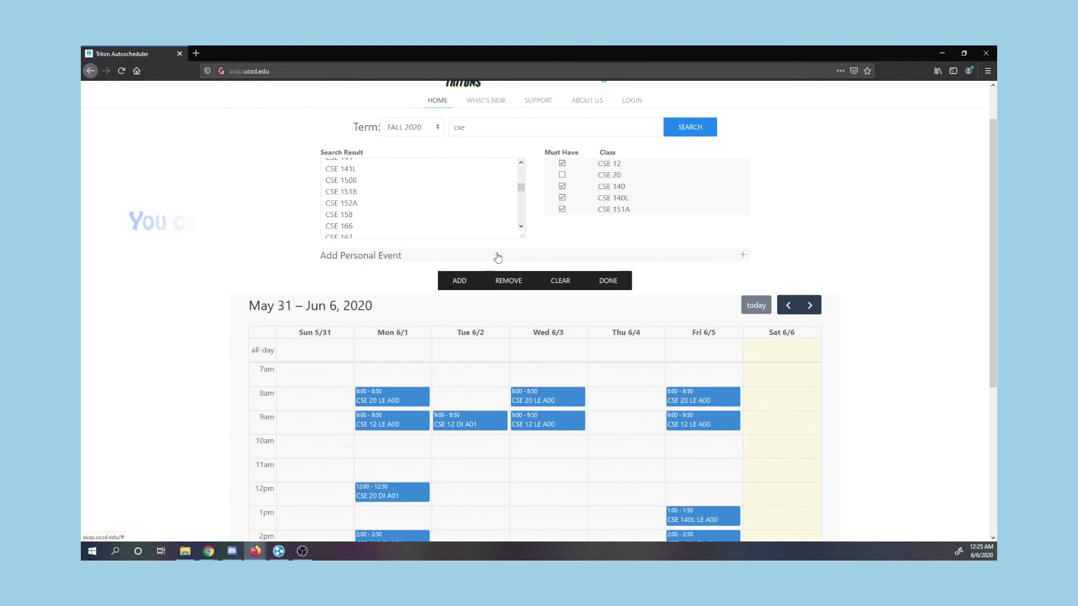
click(497, 257)
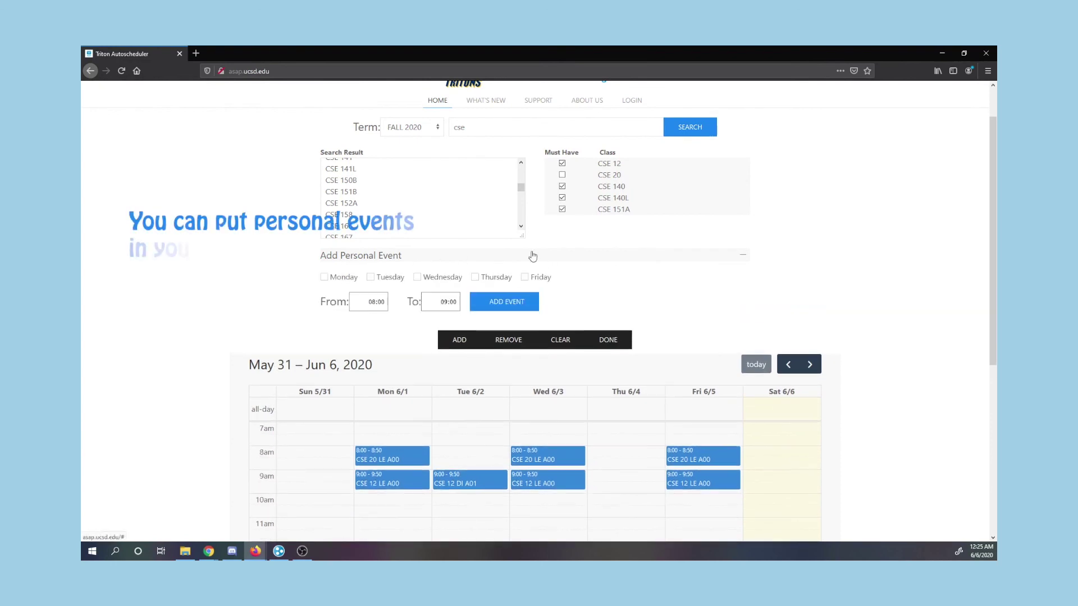
click(741, 257)
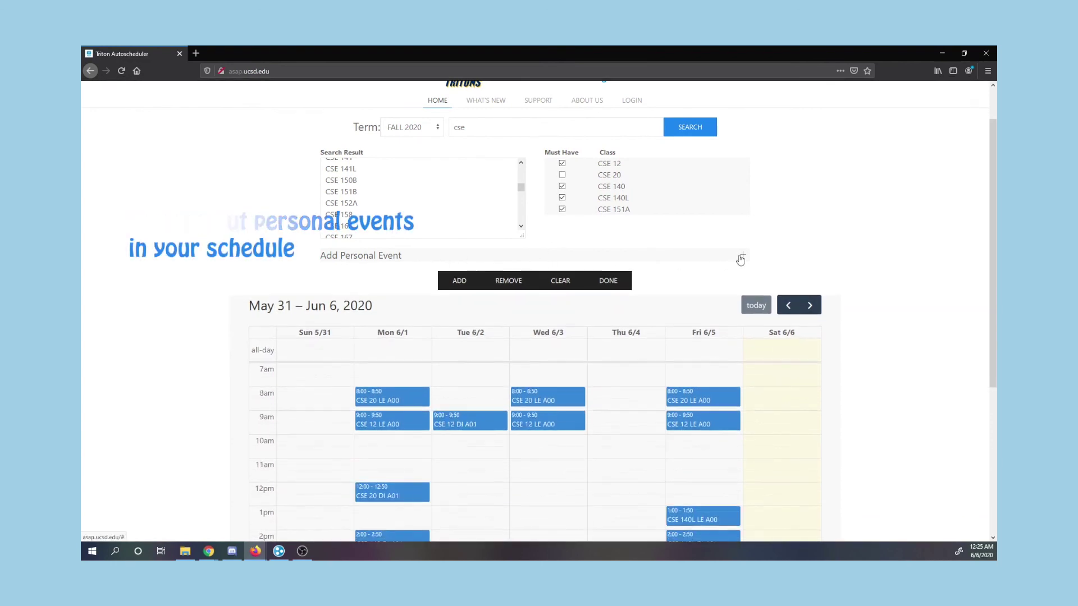
click(740, 257)
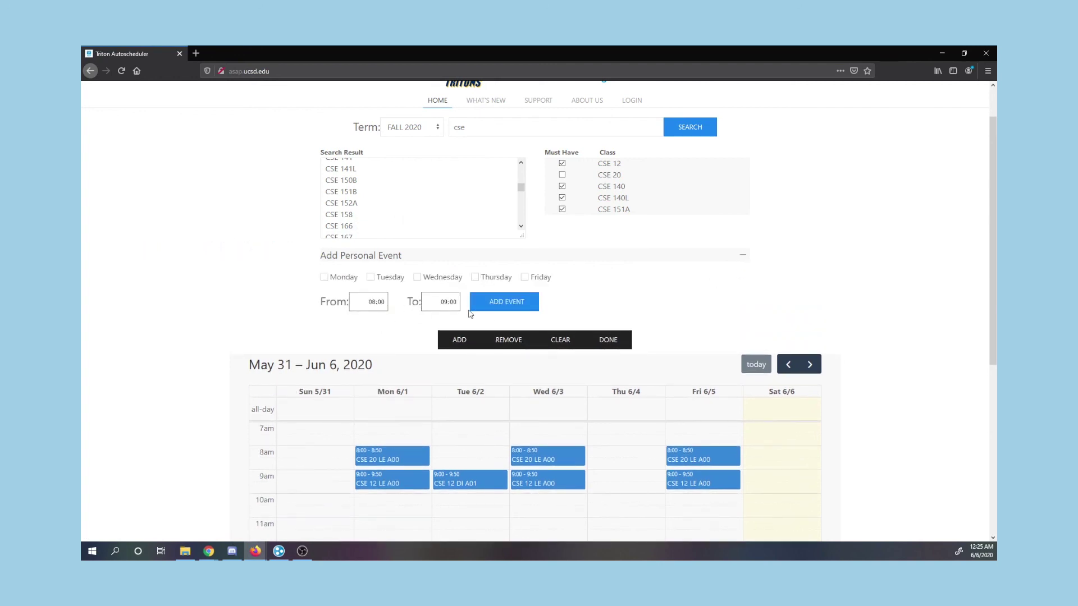
click(420, 277)
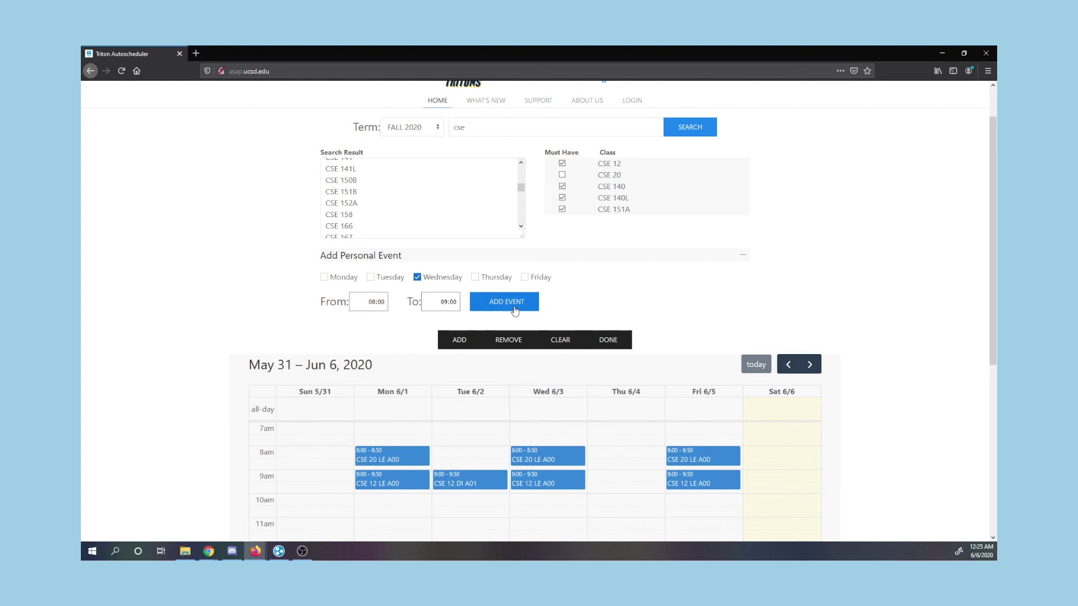
click(511, 306)
scroll(505, 371, down, 1)
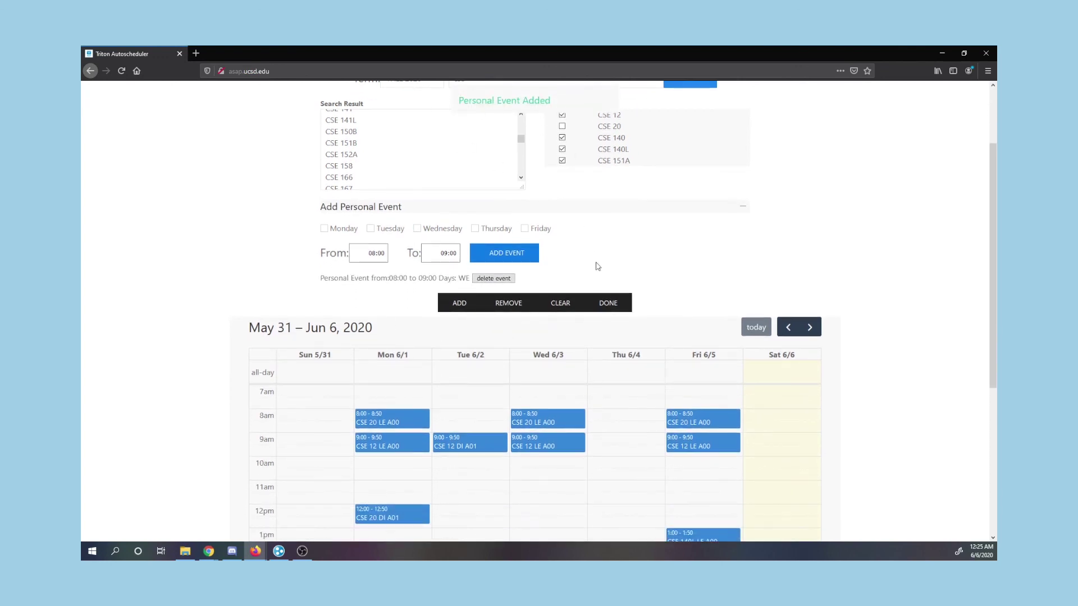
Step: Regenerate the class schedule so that it takes the Wednesday 08:00 to 09:00 personal event into account
scroll(606, 327, down, 1)
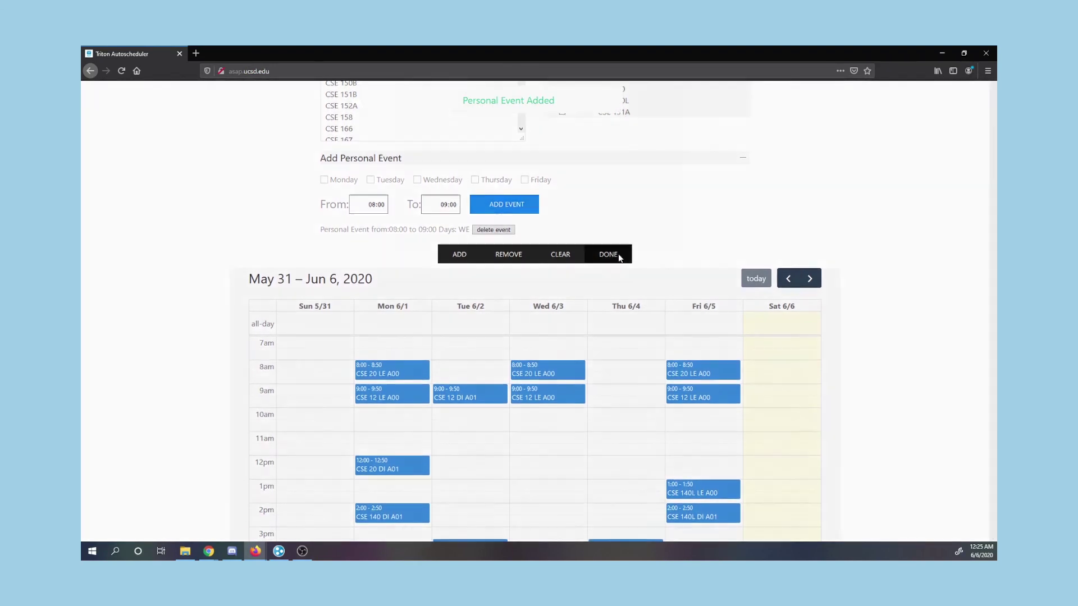
click(618, 253)
click(624, 274)
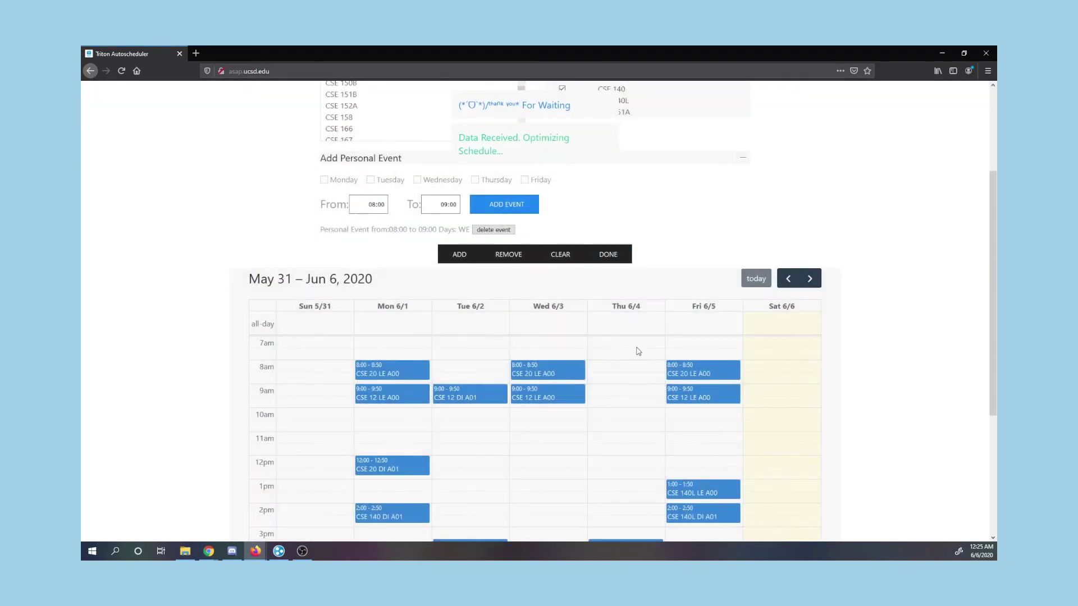
scroll(637, 315, down, 1)
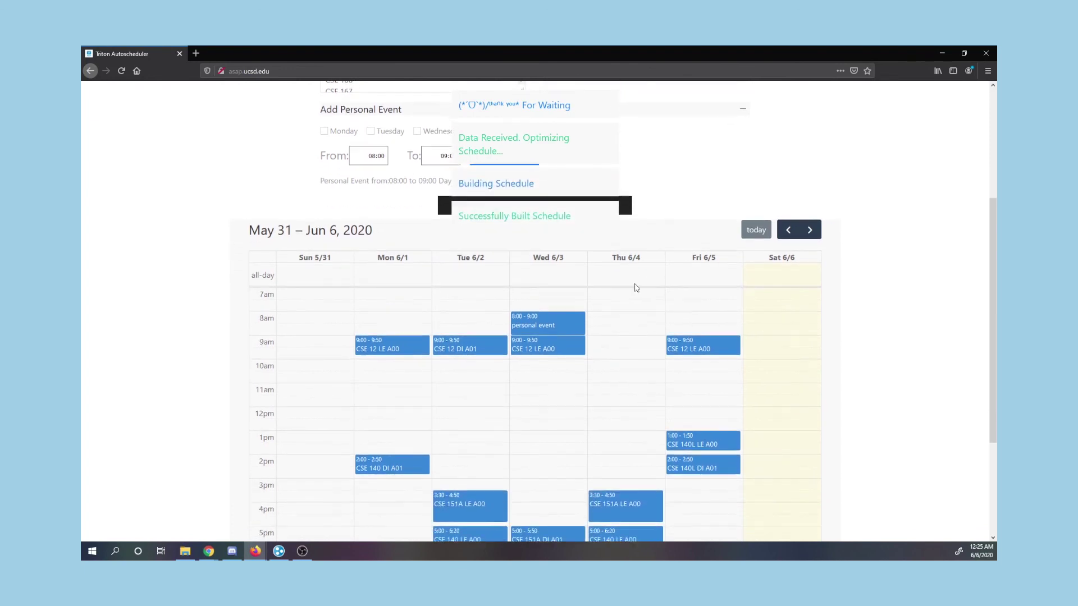
Step: Check the regenerated weekly calendar against the must-have classes, examining the Wednesday personal event and the classes placed around it
scroll(653, 366, up, 3)
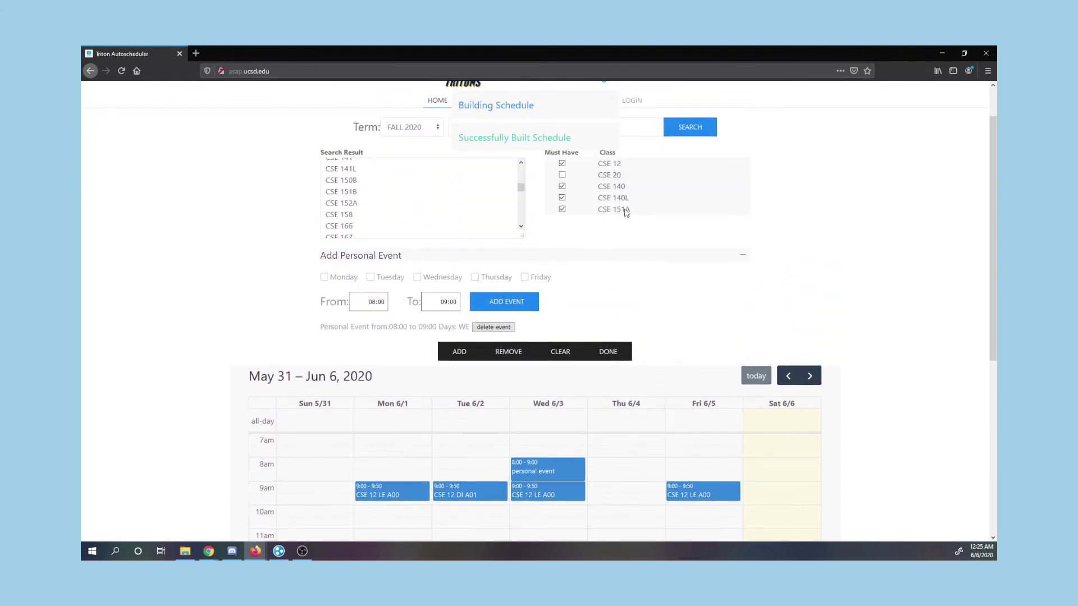
scroll(571, 193, down, 1)
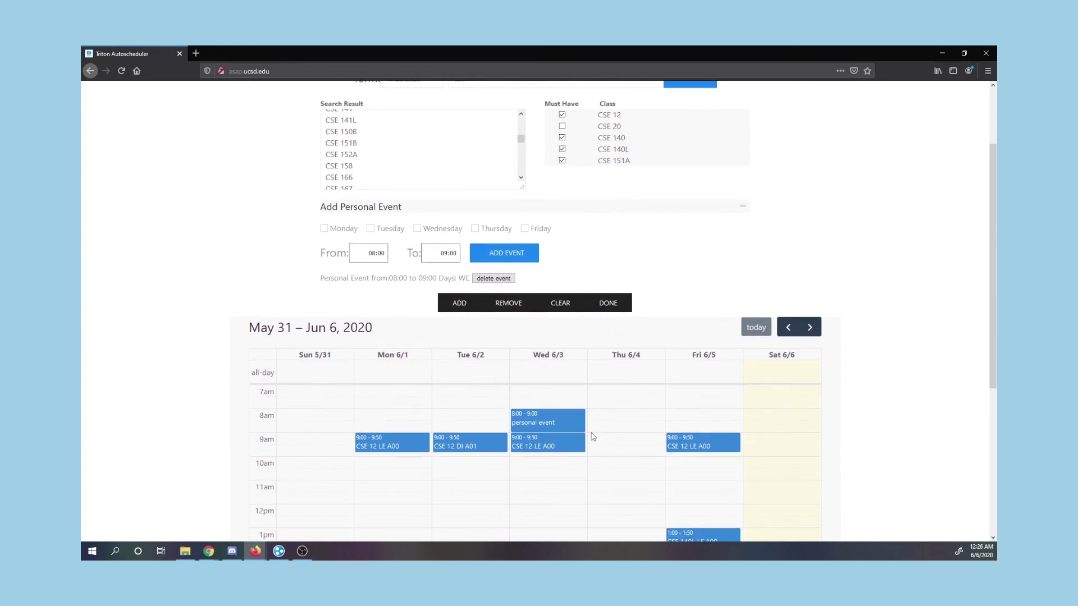
scroll(607, 412, down, 1)
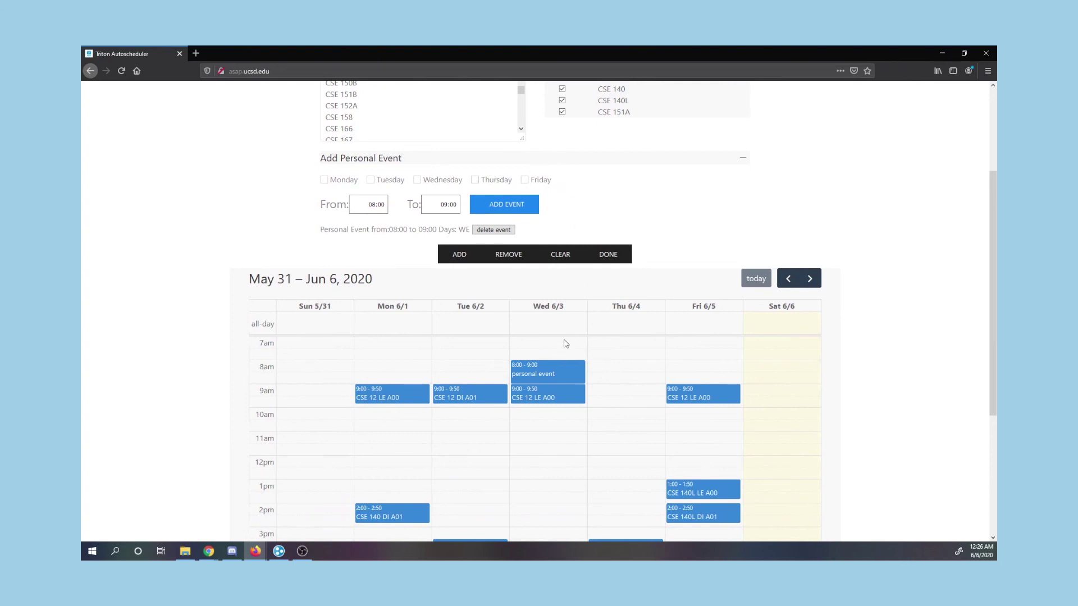
scroll(561, 341, down, 1)
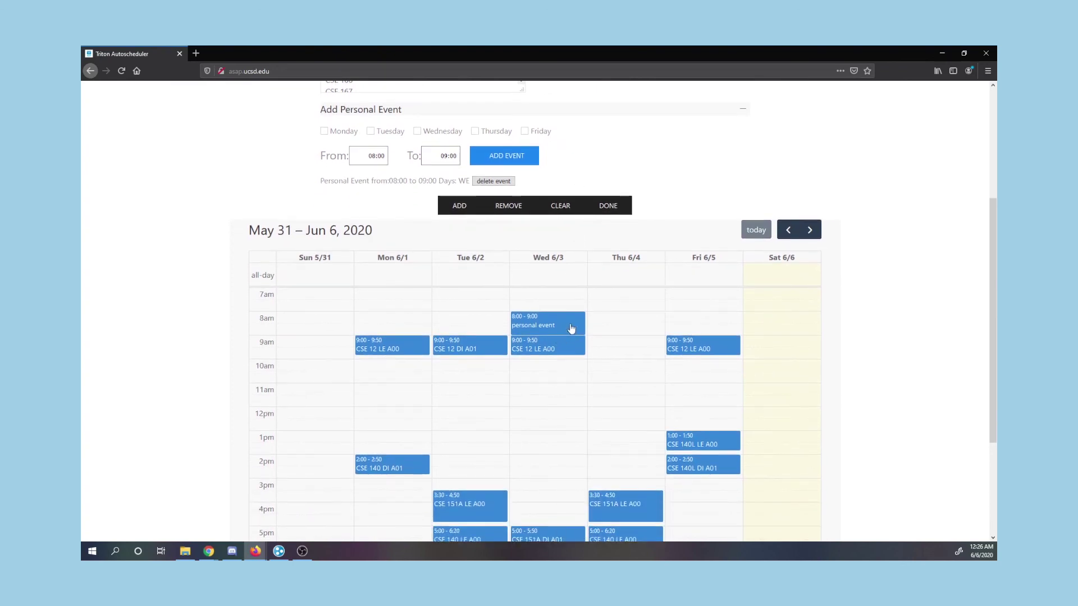
scroll(506, 314, down, 2)
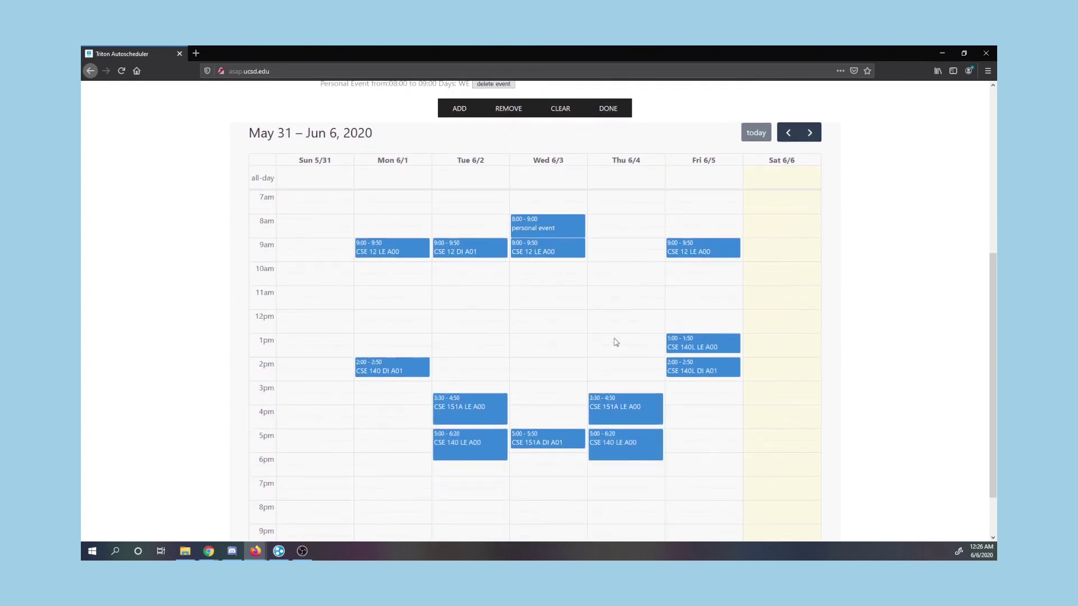
scroll(667, 272, up, 1)
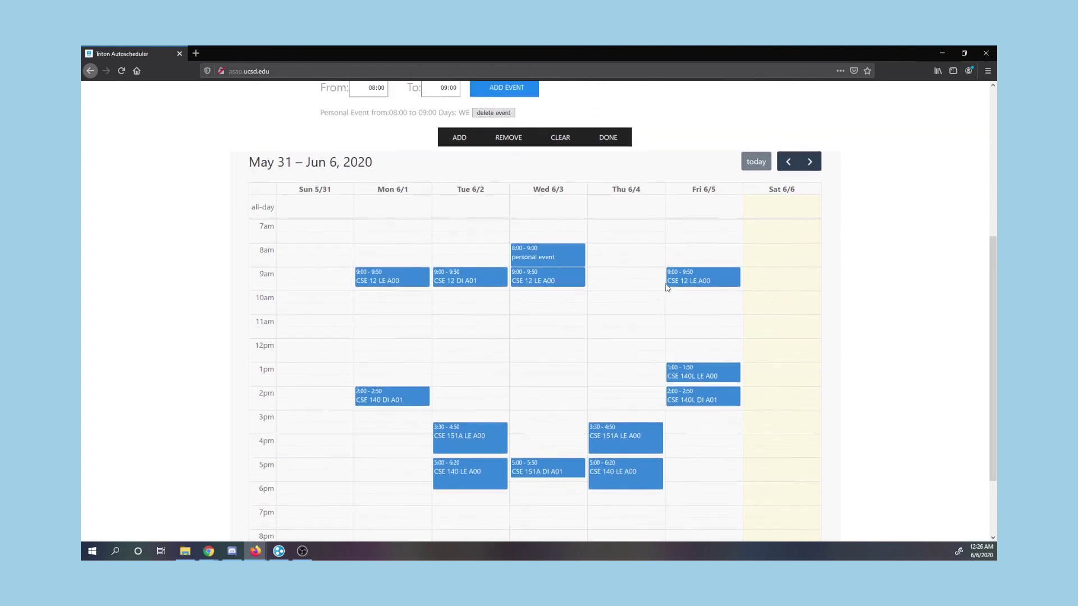